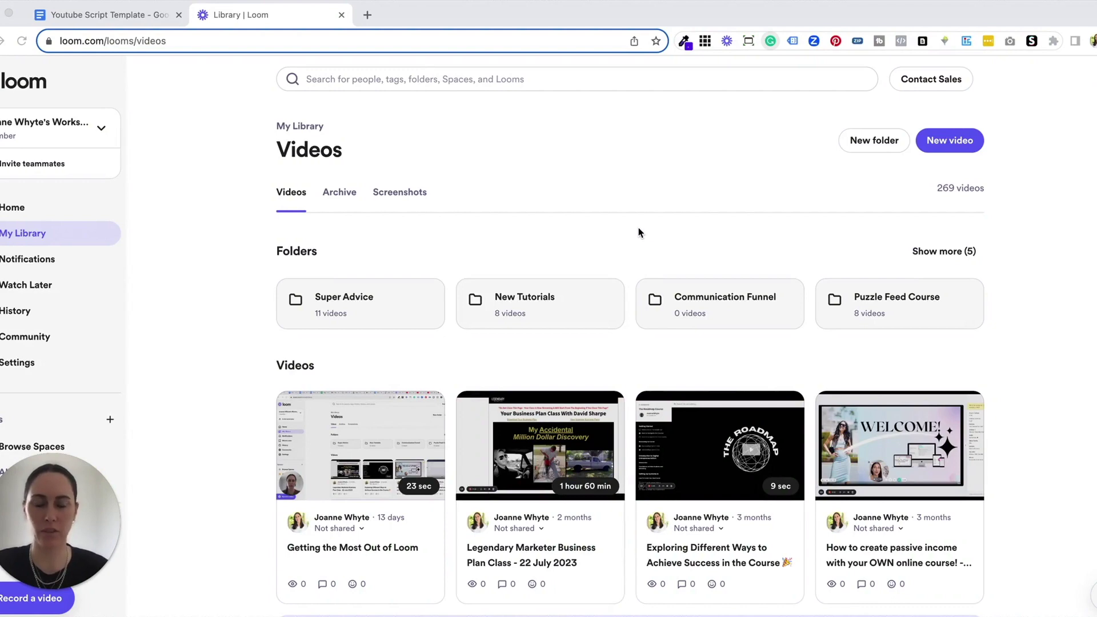
Step: Open the Getting the Most Out of Loom video from the library
scroll(220, 393, "down", 2)
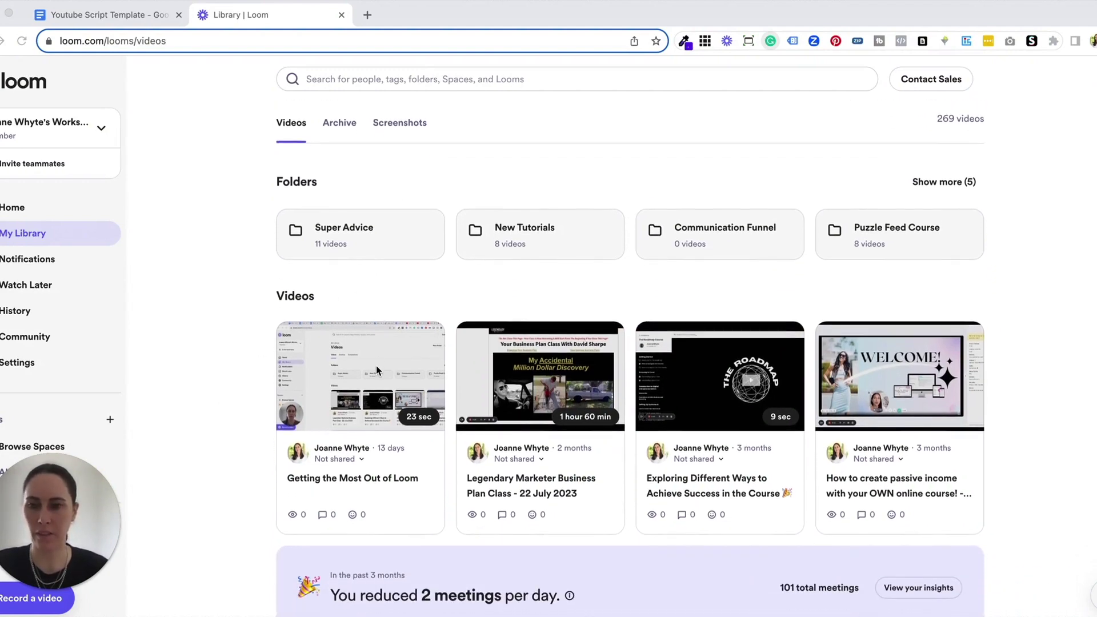
mouse_move(394, 372)
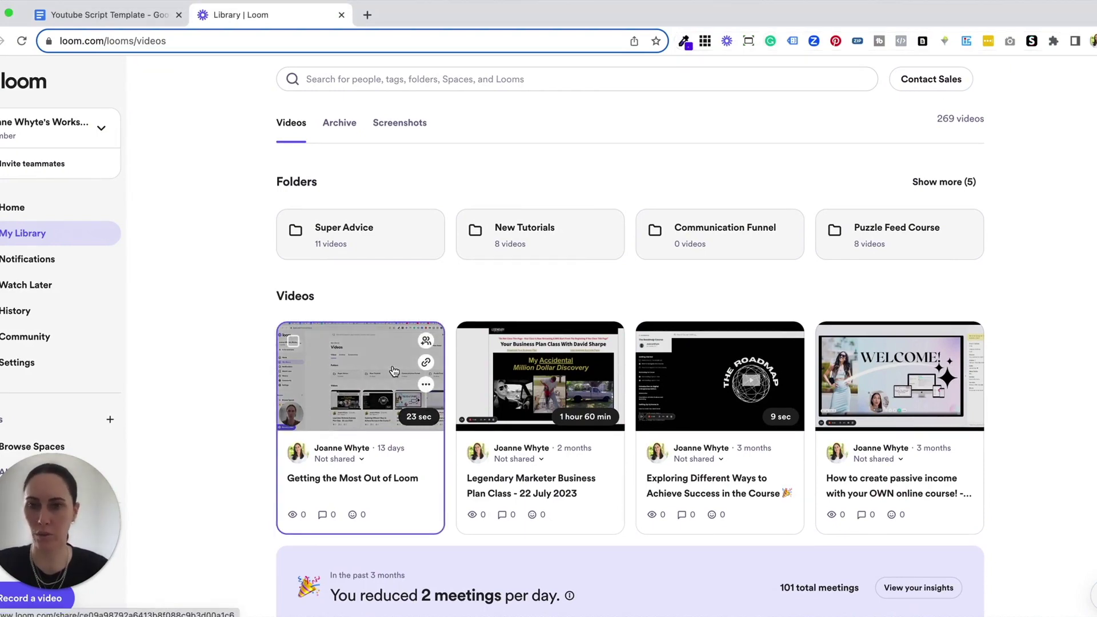
left_click(394, 371)
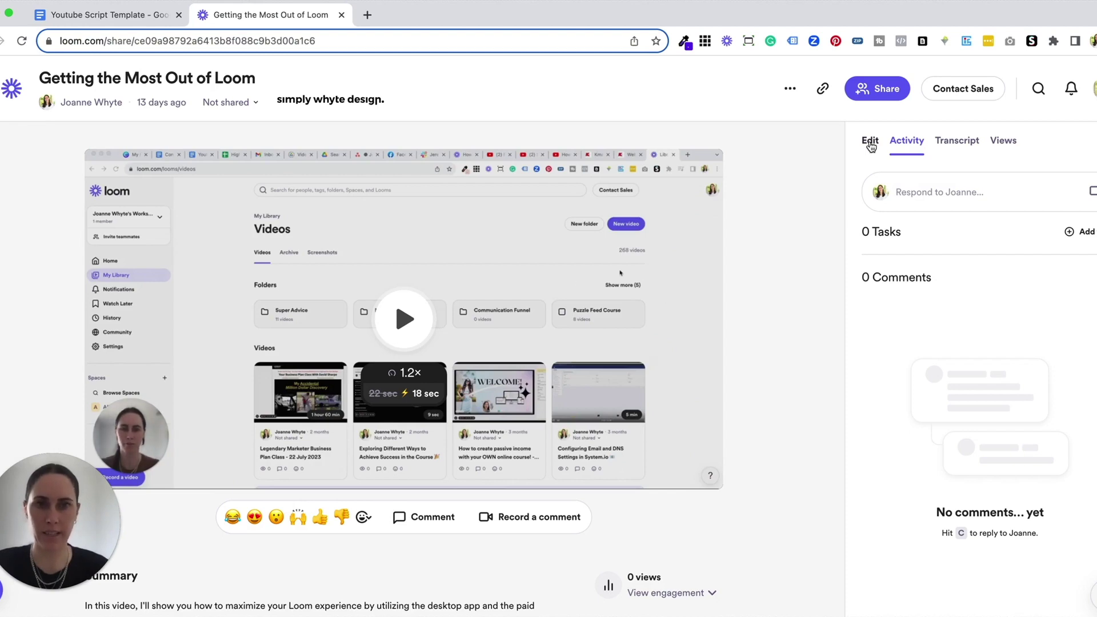
Step: Bring up the Add a link form from the video's Edit options
left_click(870, 143)
scroll(992, 294, "down", 1)
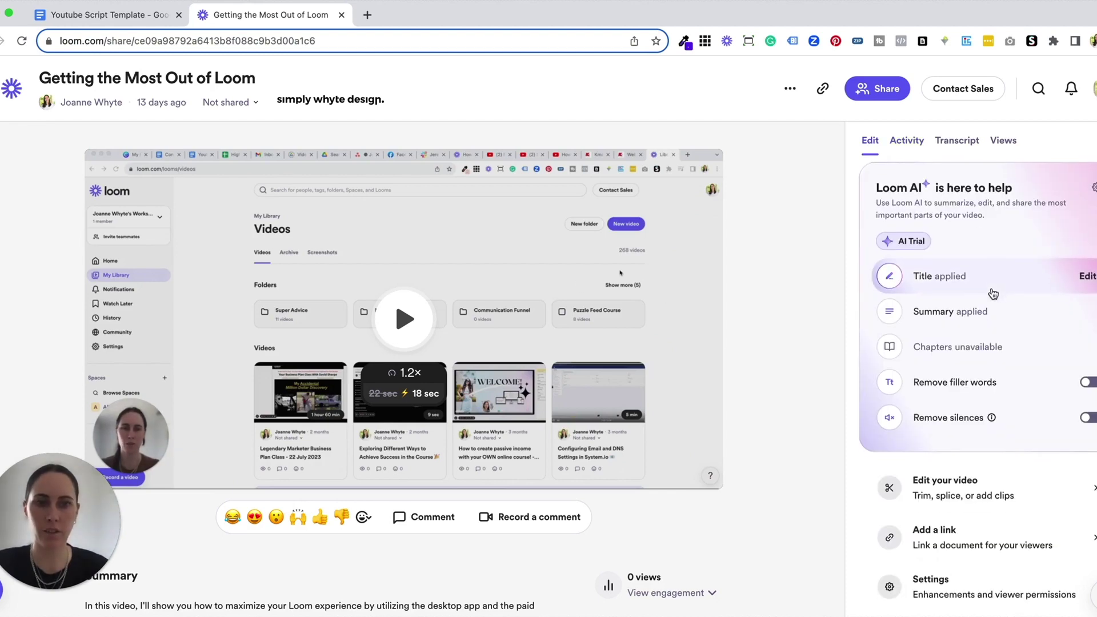
mouse_move(997, 537)
left_click(998, 537)
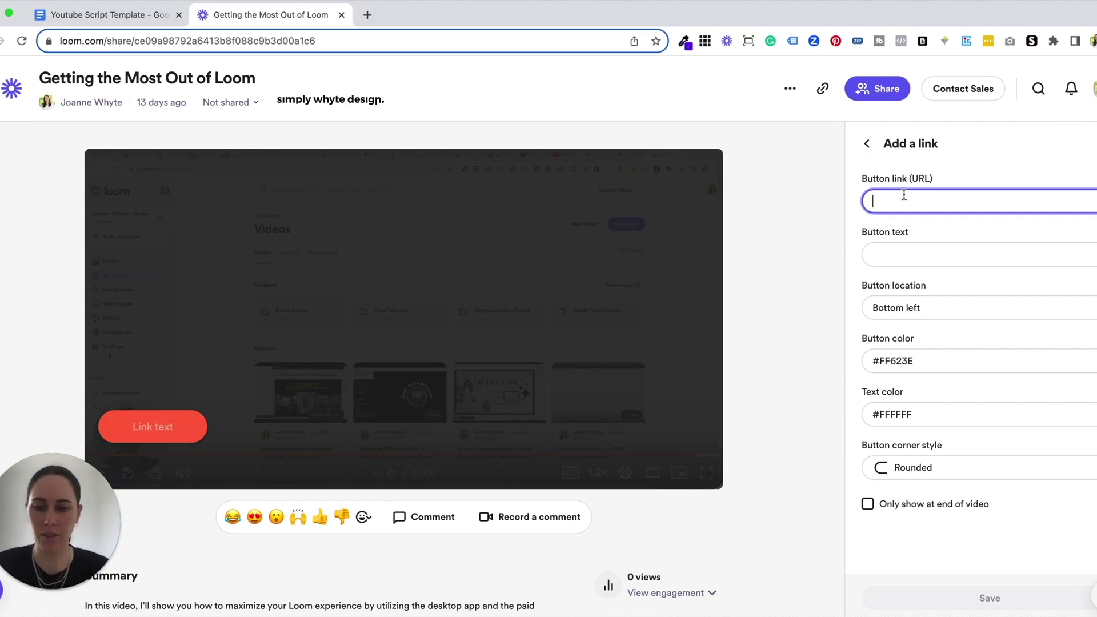
type("www.f")
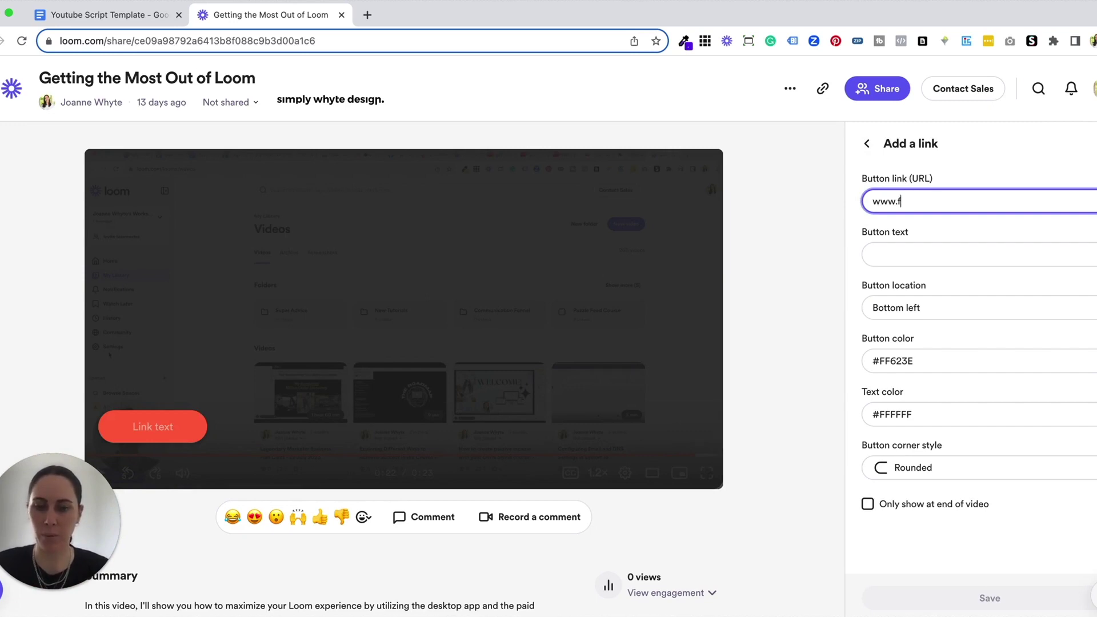
type("acebook.com")
left_click(907, 247)
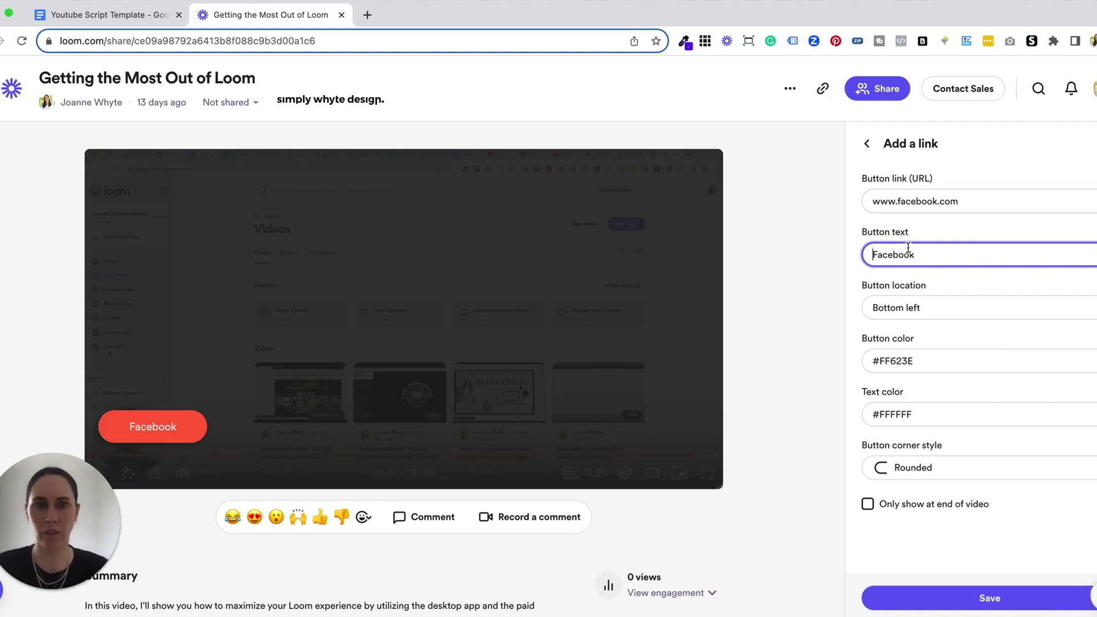
left_click_drag(916, 255, 861, 254)
type("D")
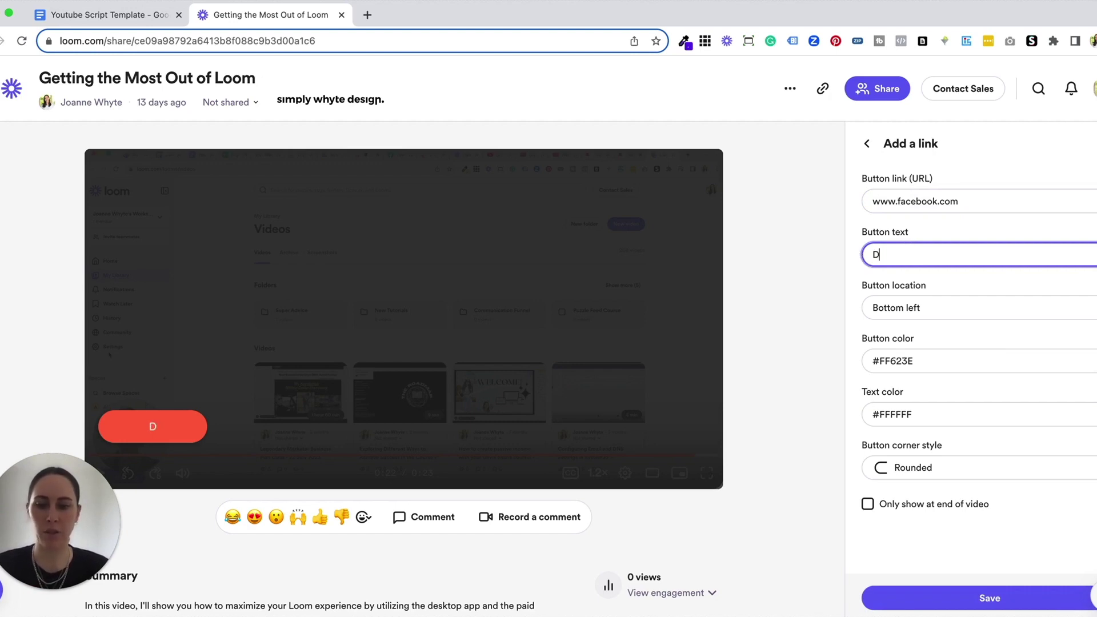
type("own")
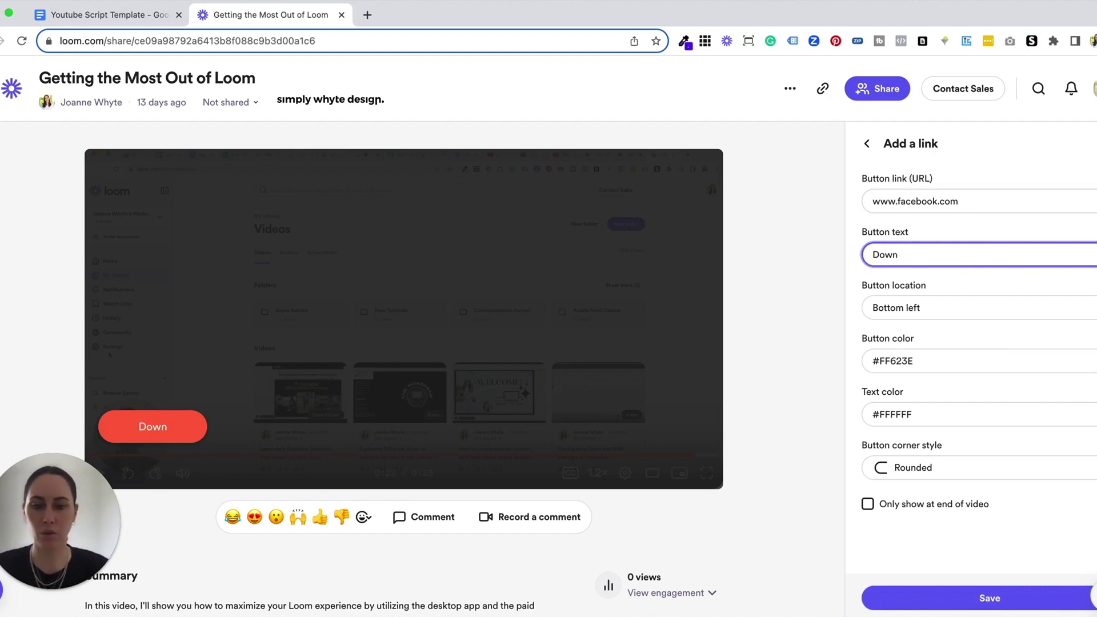
type("loa")
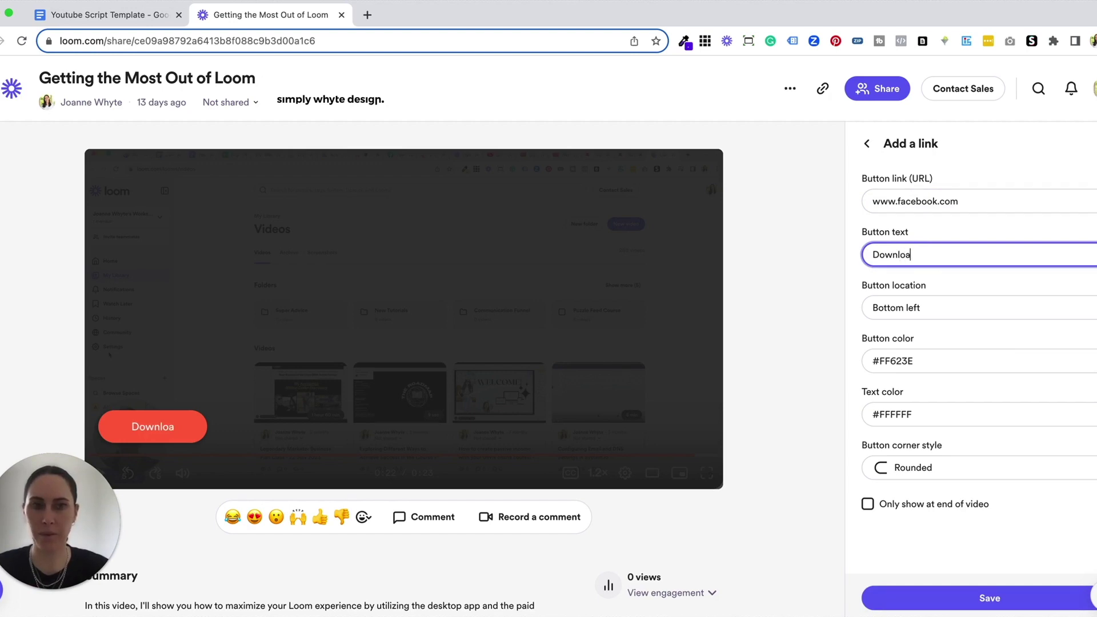
type("d Now")
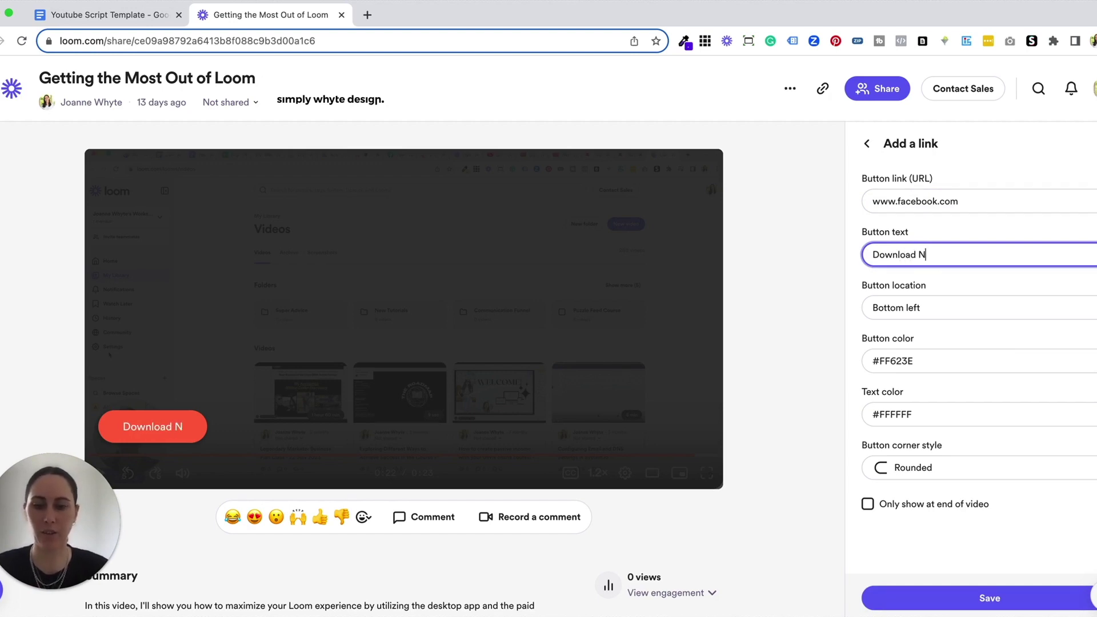
left_click(934, 314)
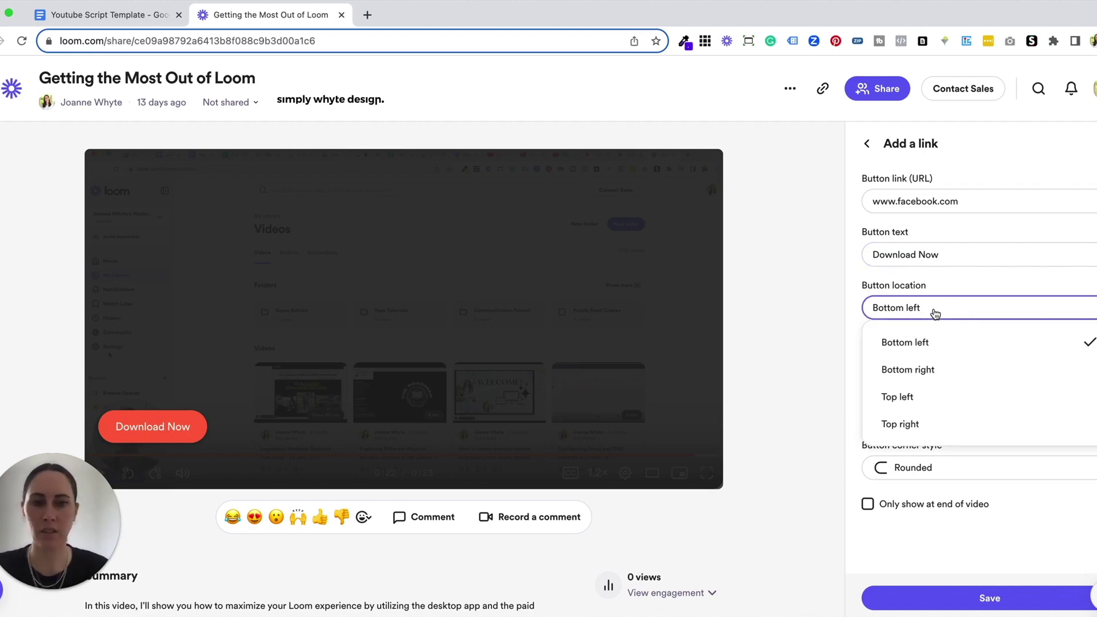
Step: Try Bottom right and Top left, then settle on Top right for the button location
left_click(930, 372)
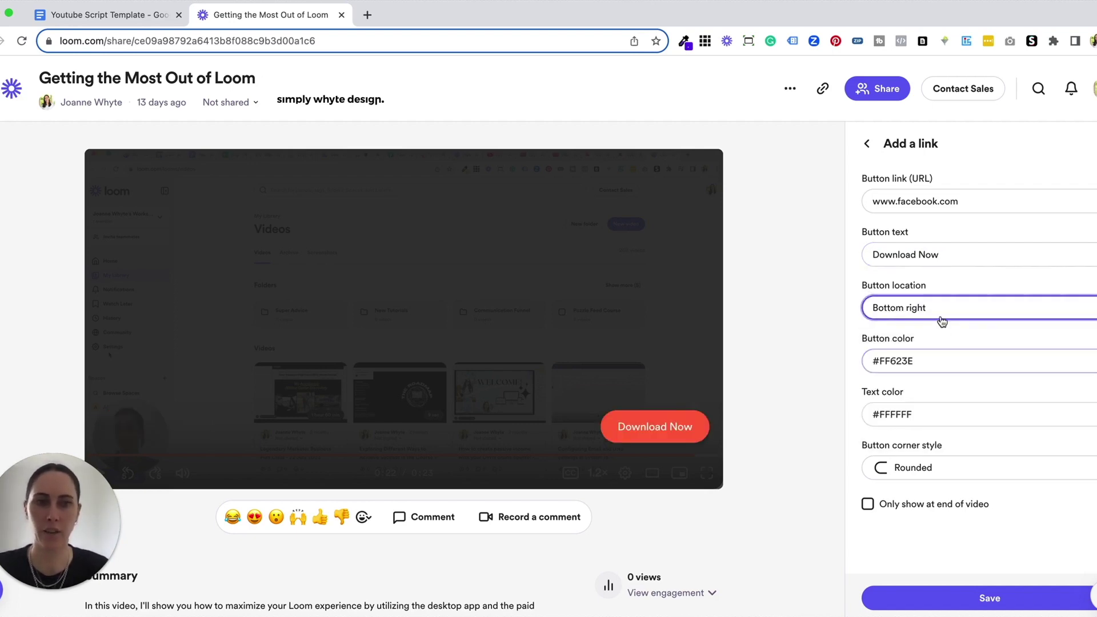
left_click(941, 314)
left_click(930, 398)
left_click(946, 312)
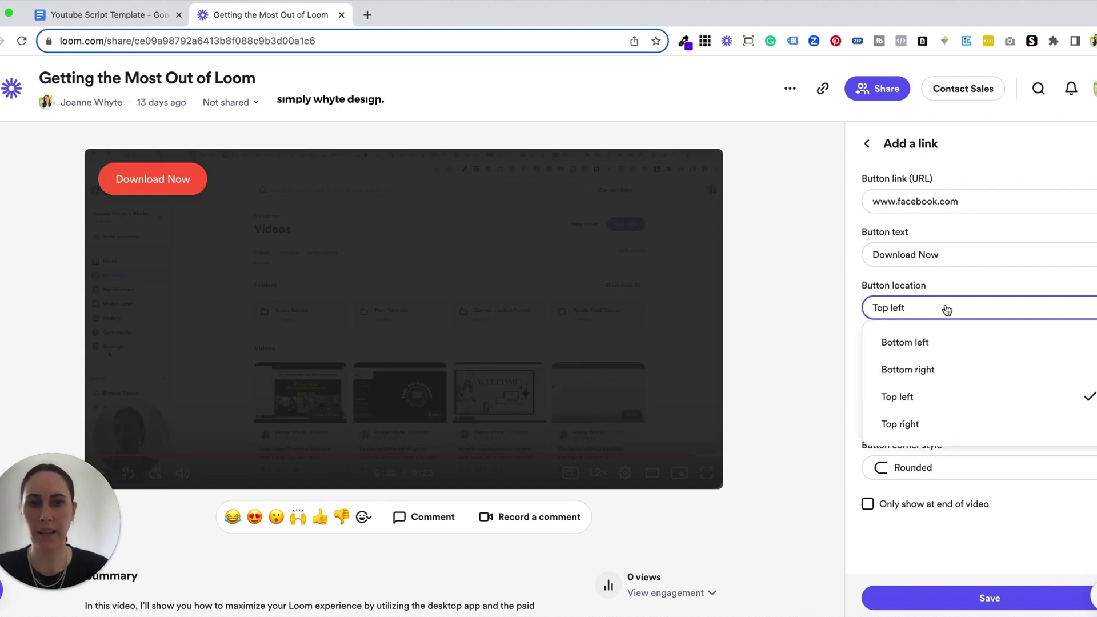
left_click(922, 429)
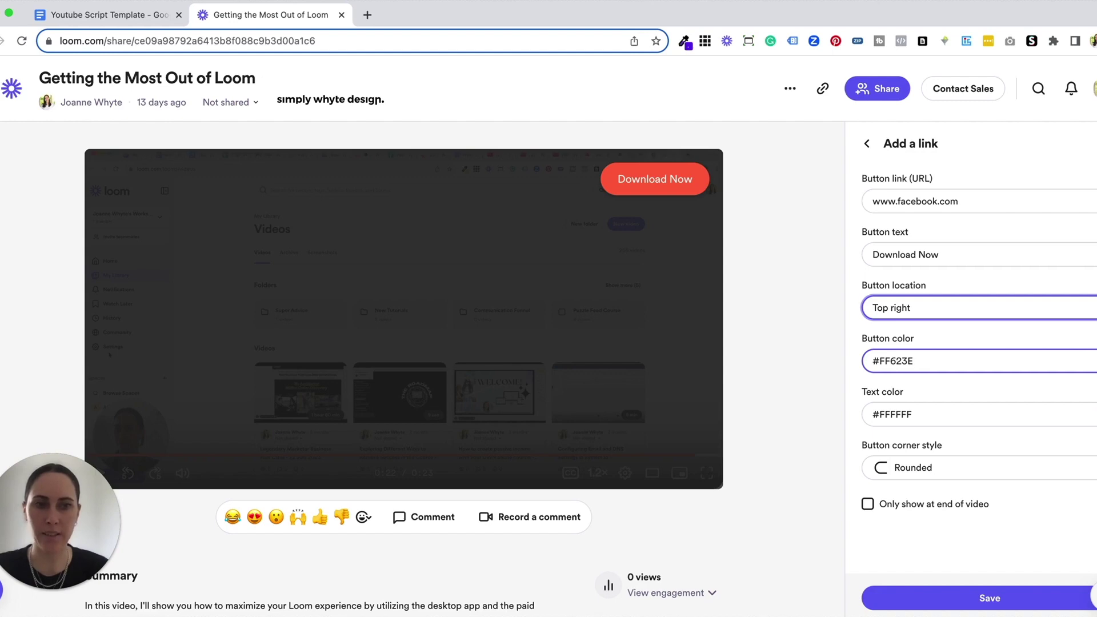
left_click(1077, 362)
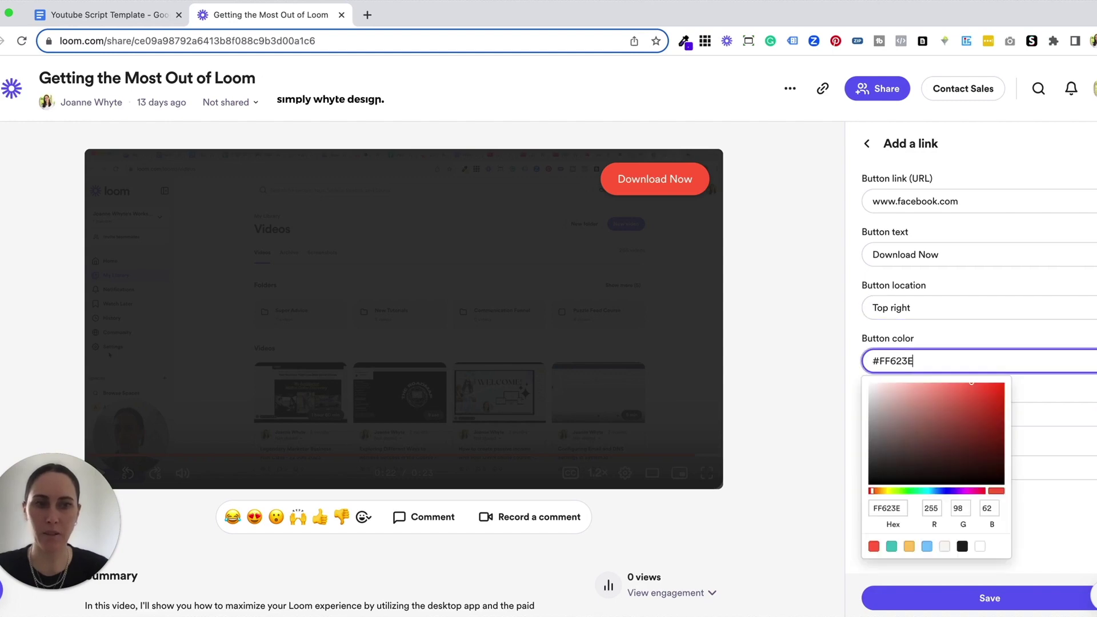
Step: Set the button colour to blue (#3e57ff) and check the text colour
left_click(944, 491)
left_click(994, 367)
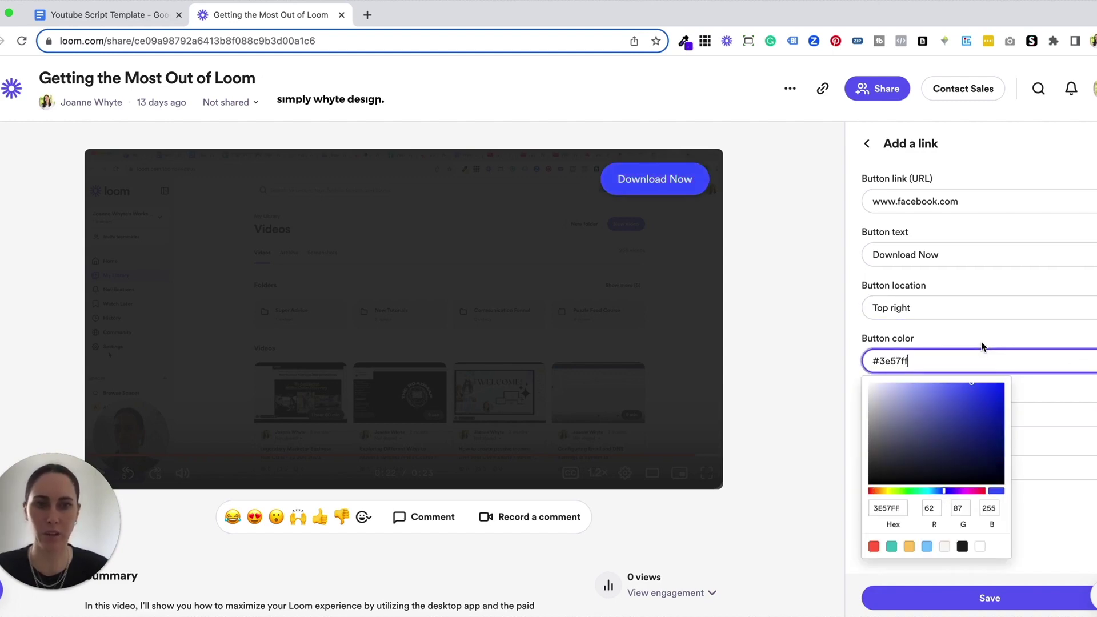
left_click(1021, 414)
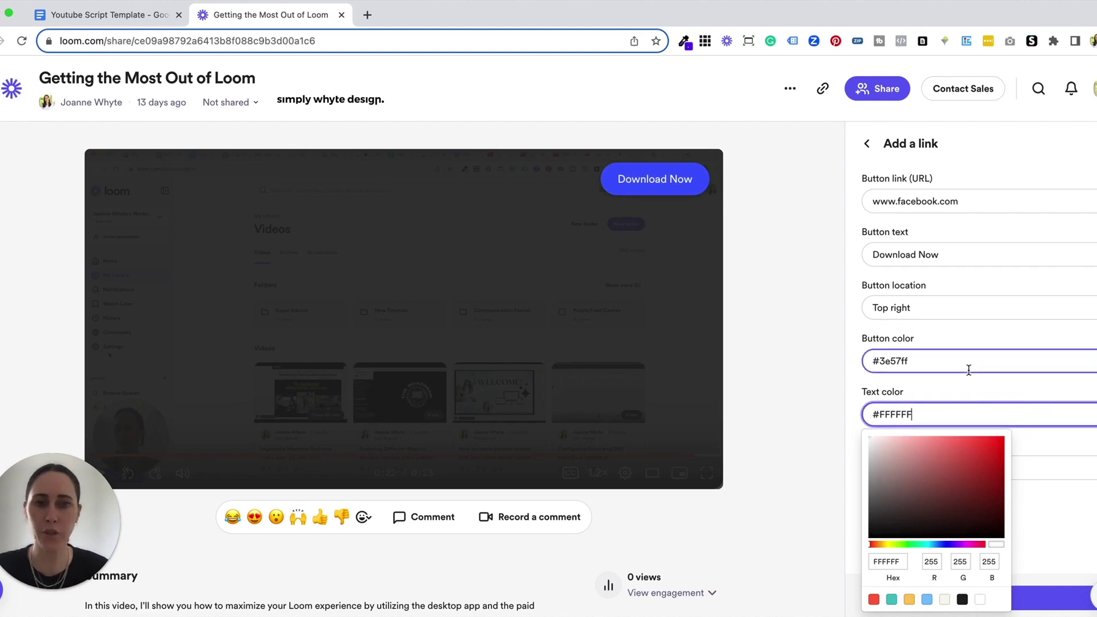
left_click(873, 427)
Step: Give the button slightly rounded corners and show it only at the video's end
left_click(903, 468)
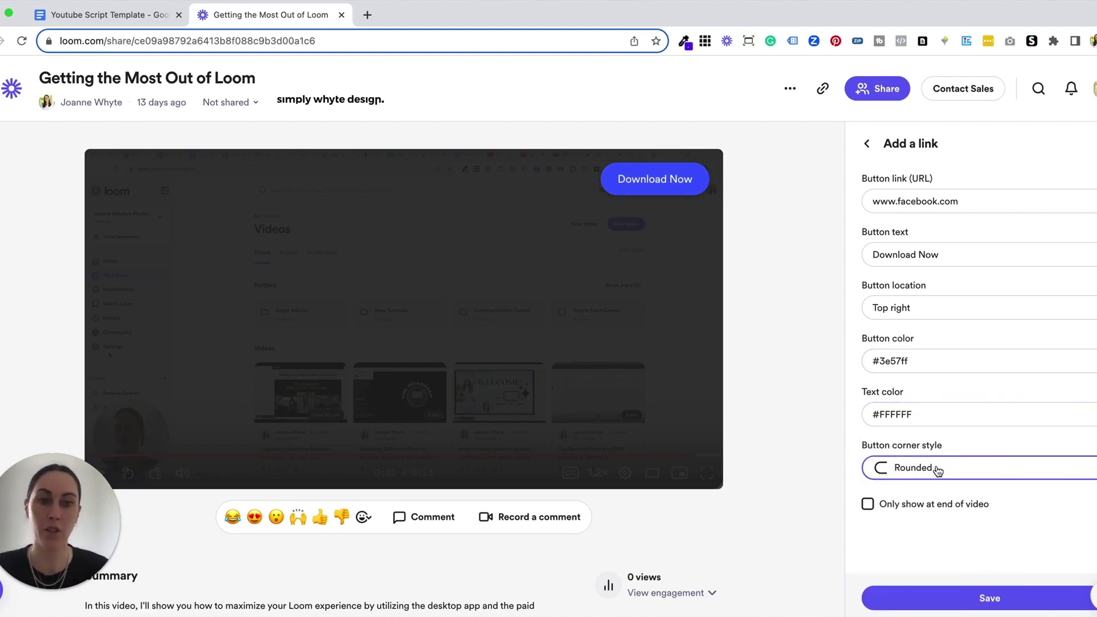
left_click(938, 468)
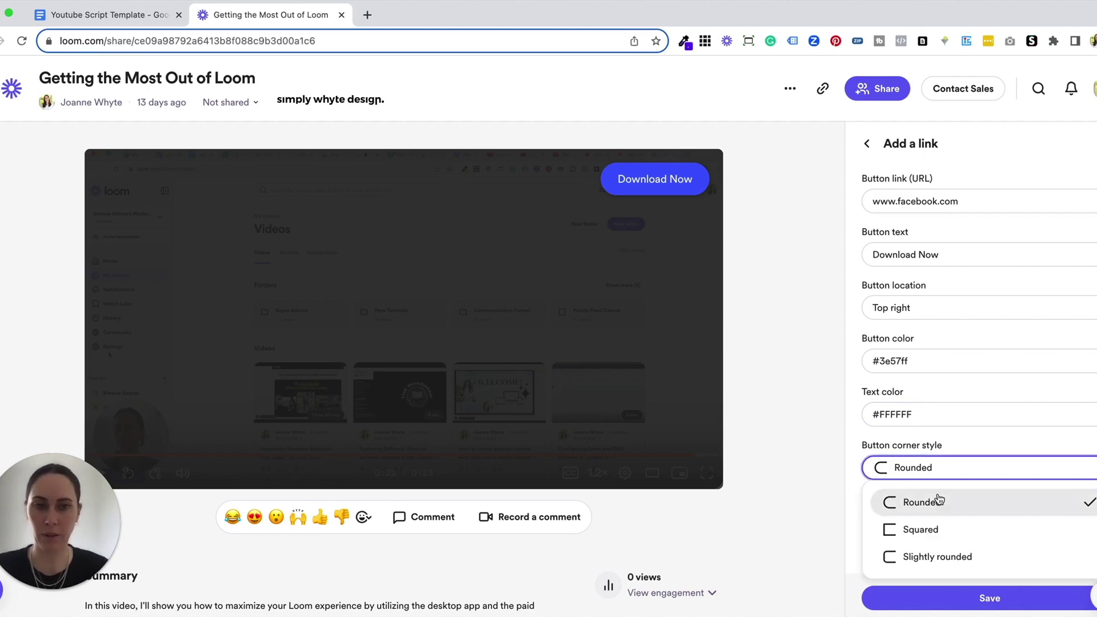
left_click(941, 556)
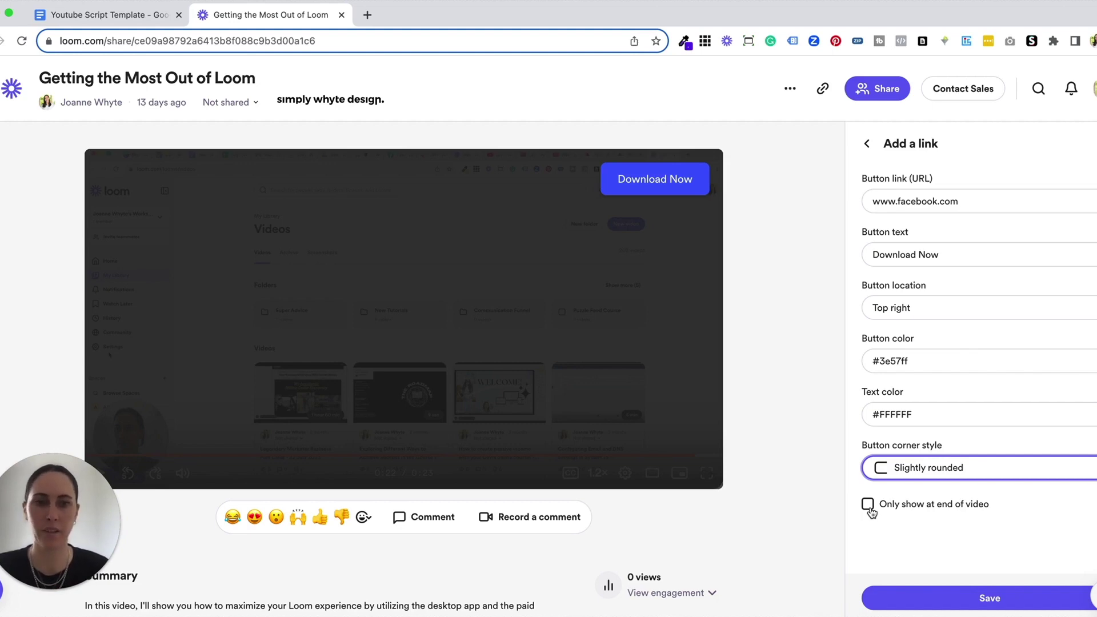
left_click(868, 505)
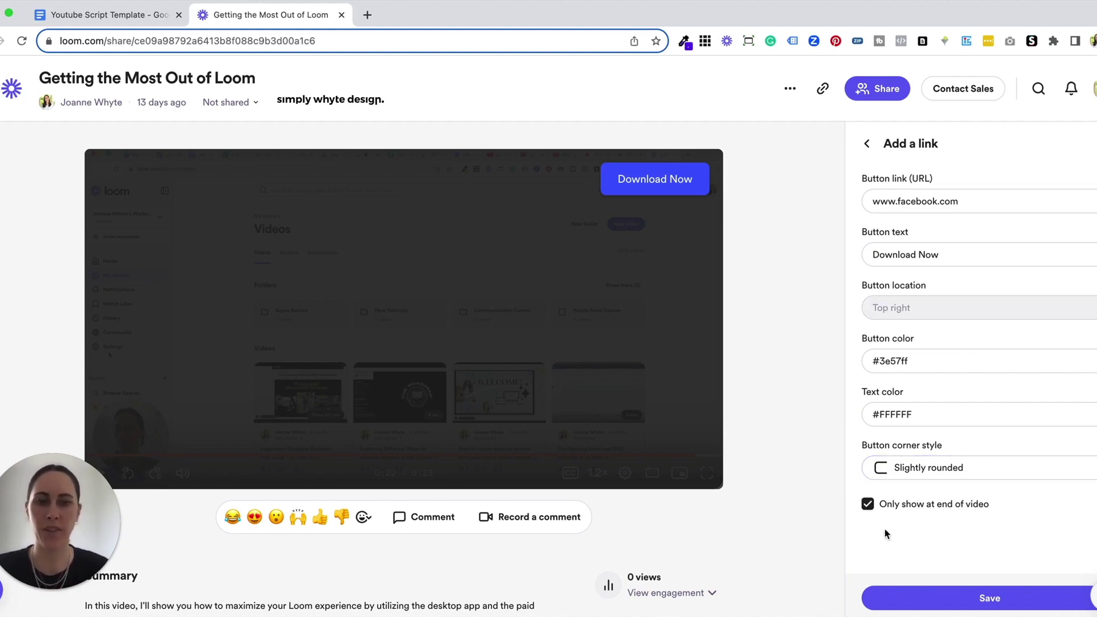
Step: Save the Download Now link button settings
left_click(925, 599)
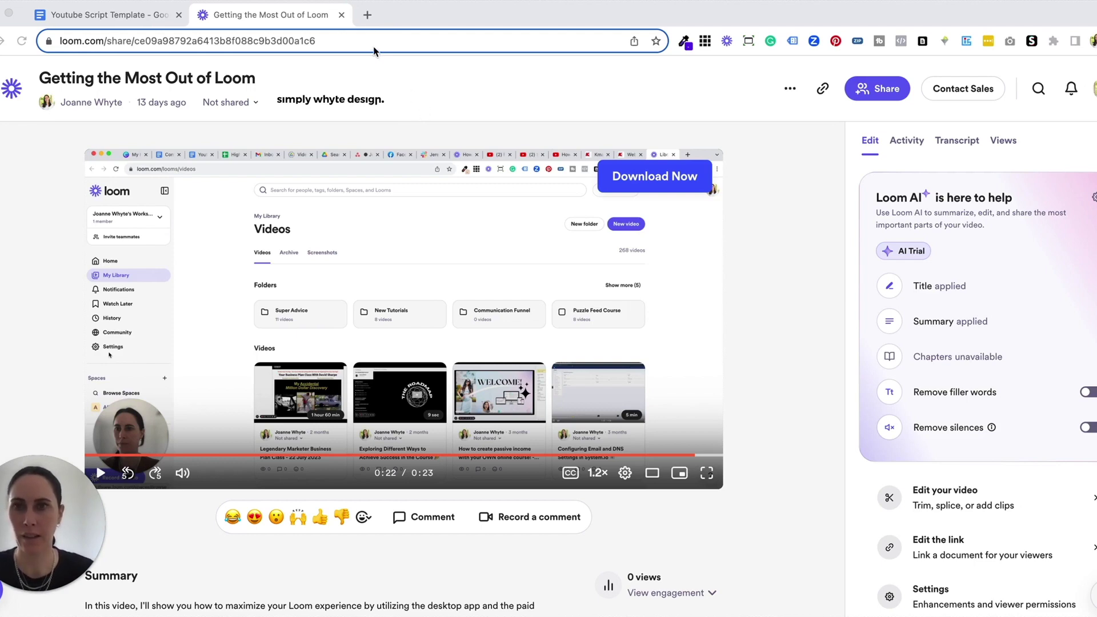
Step: Load the video's copied share link in a new Chrome tab
left_click(367, 15)
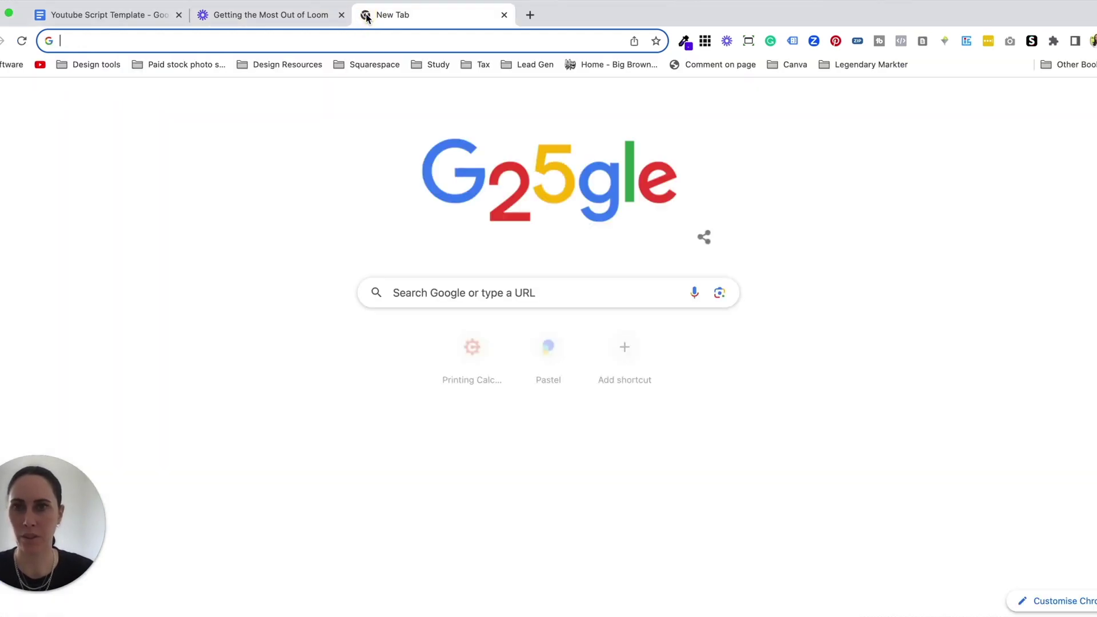
left_click(396, 38)
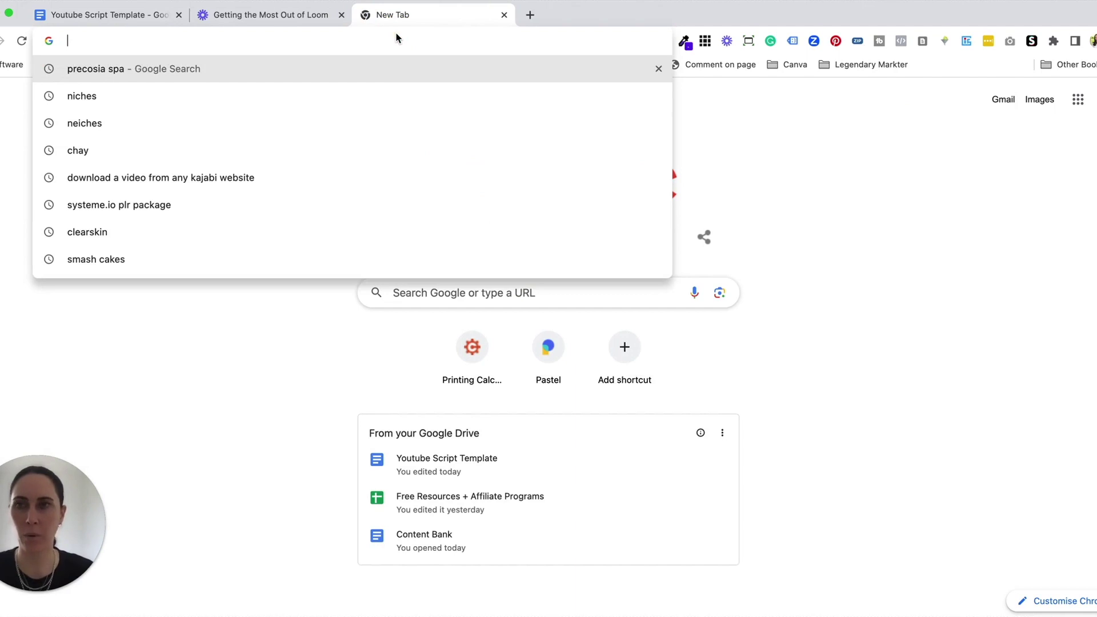
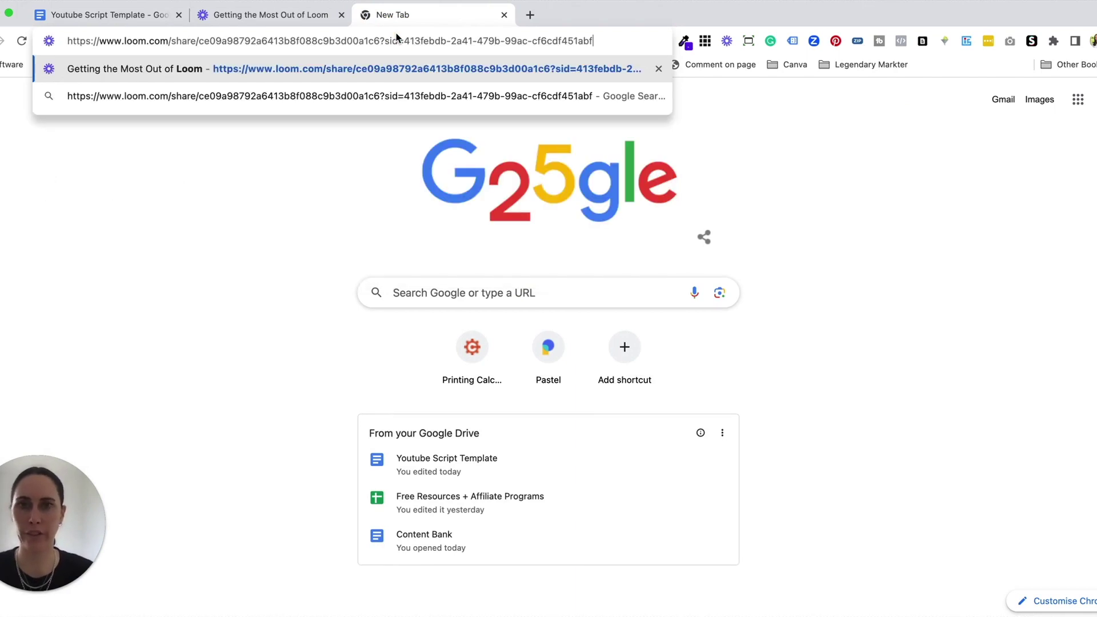
key("Return")
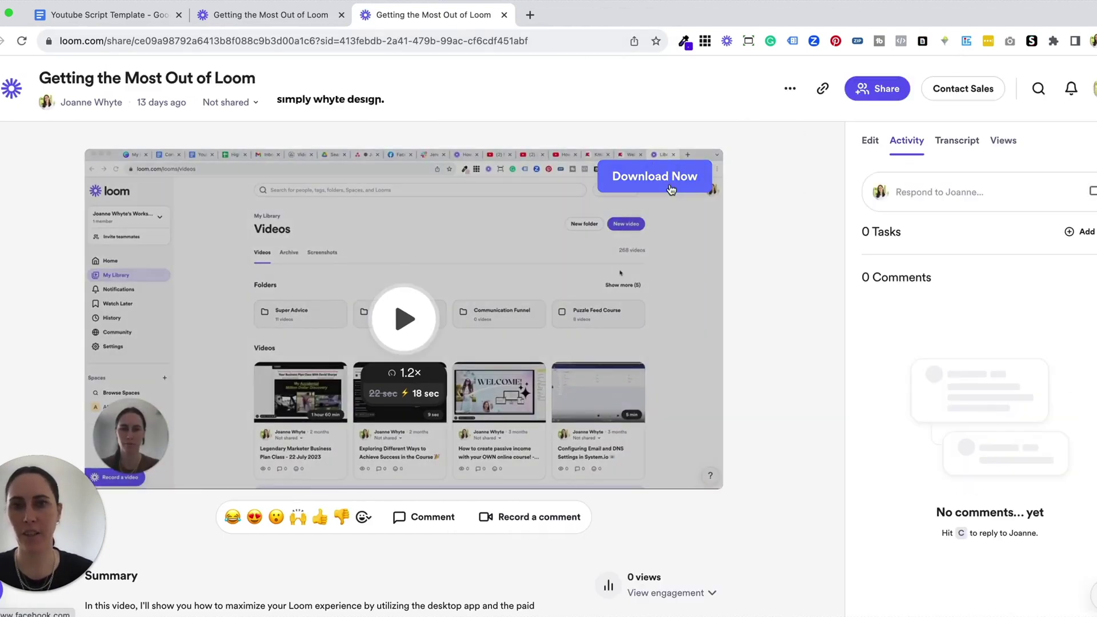
Step: Confirm Download Now opens facebook.com, then go back to the Loom video tab
left_click(671, 189)
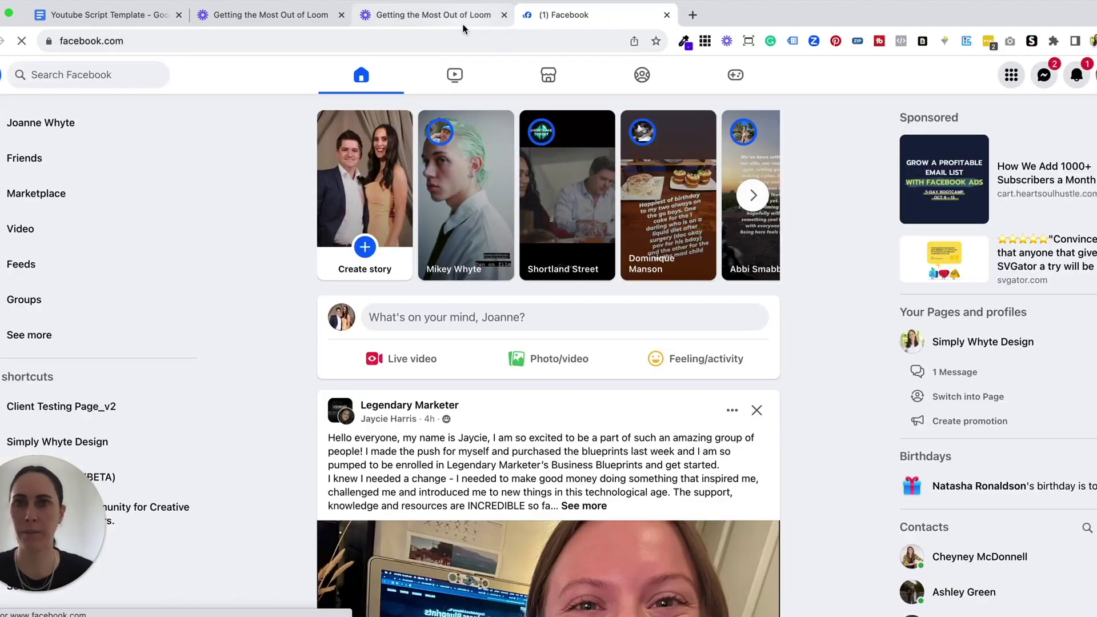
left_click(433, 15)
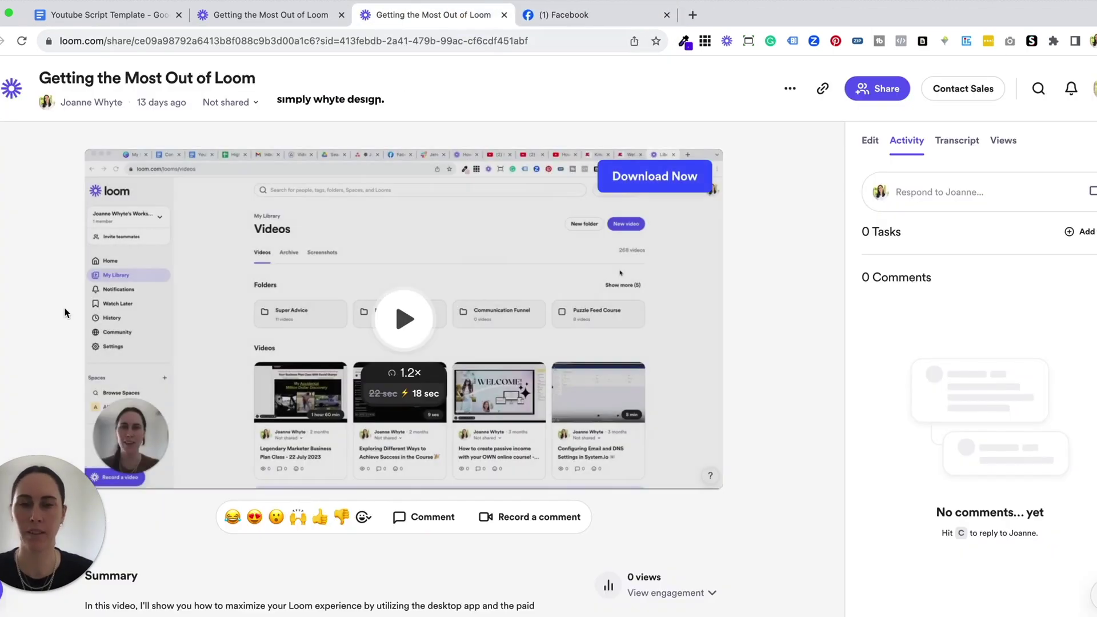